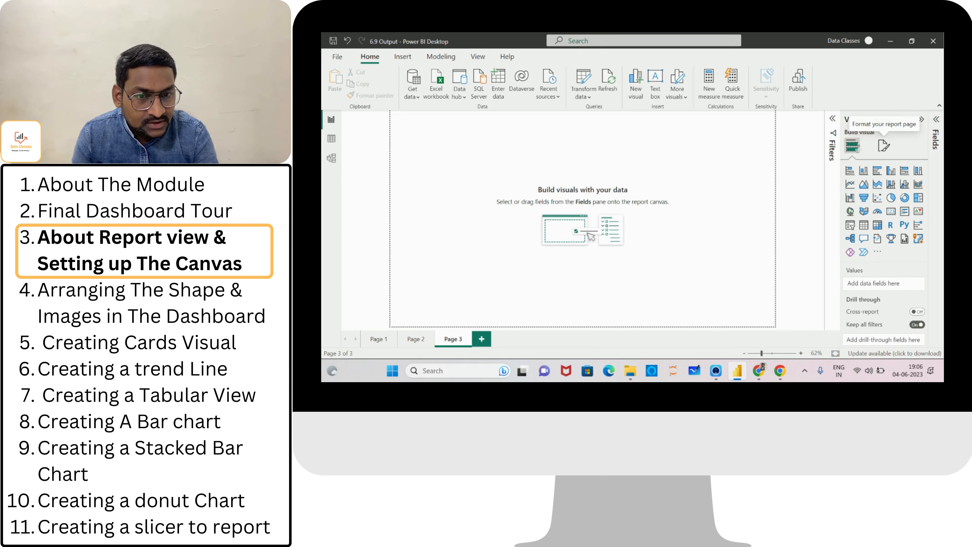
# Rename the third report page as Dashboard in the page formatting options.
pyautogui.click(884, 148)
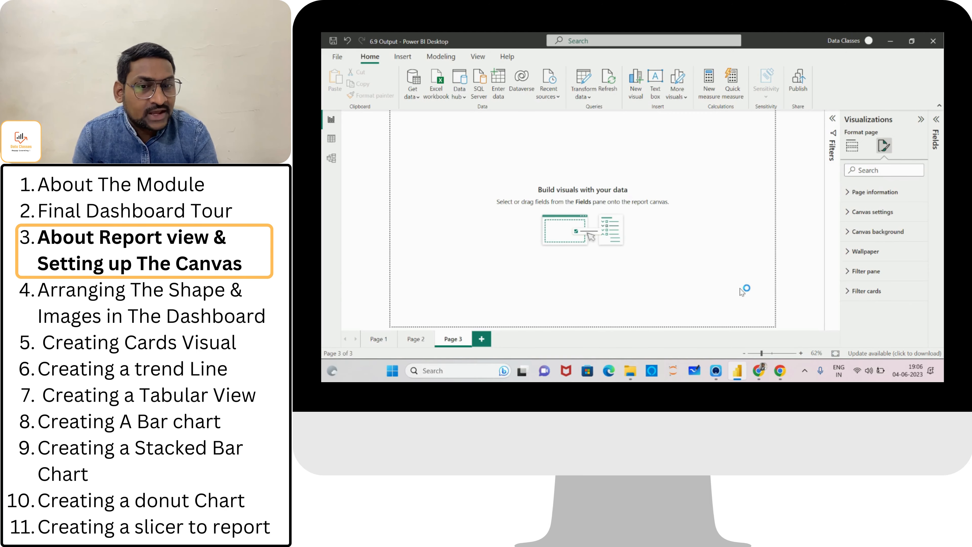
pyautogui.click(848, 196)
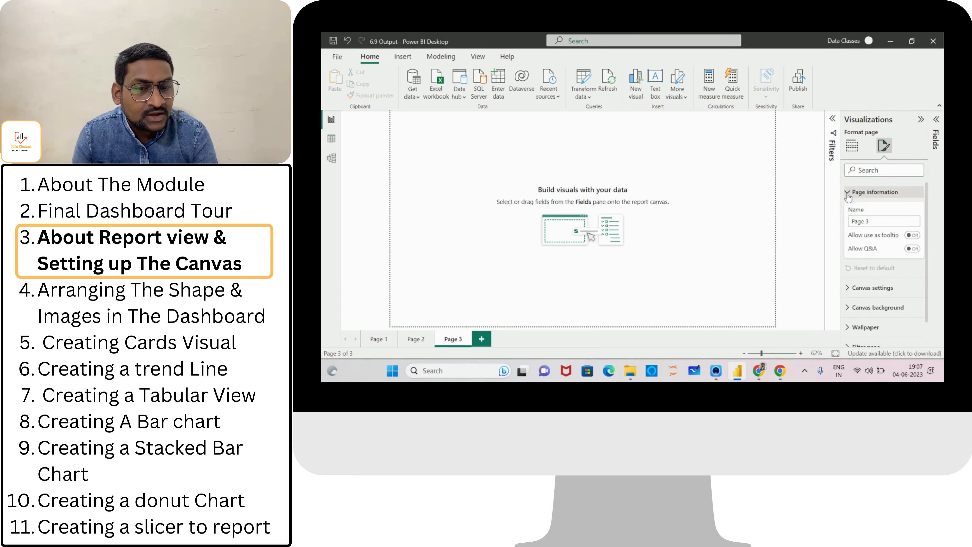
pyautogui.tripleClick(874, 222)
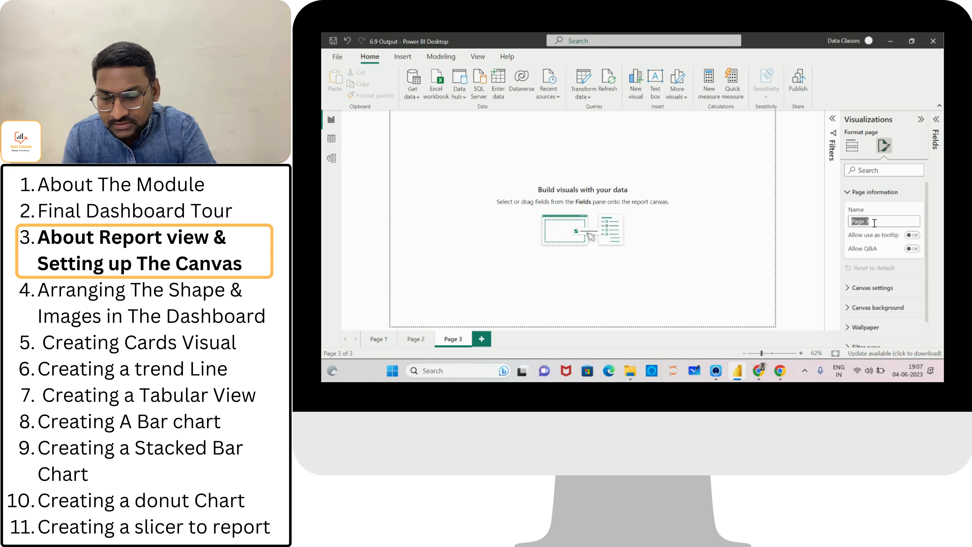
pyautogui.write('las')
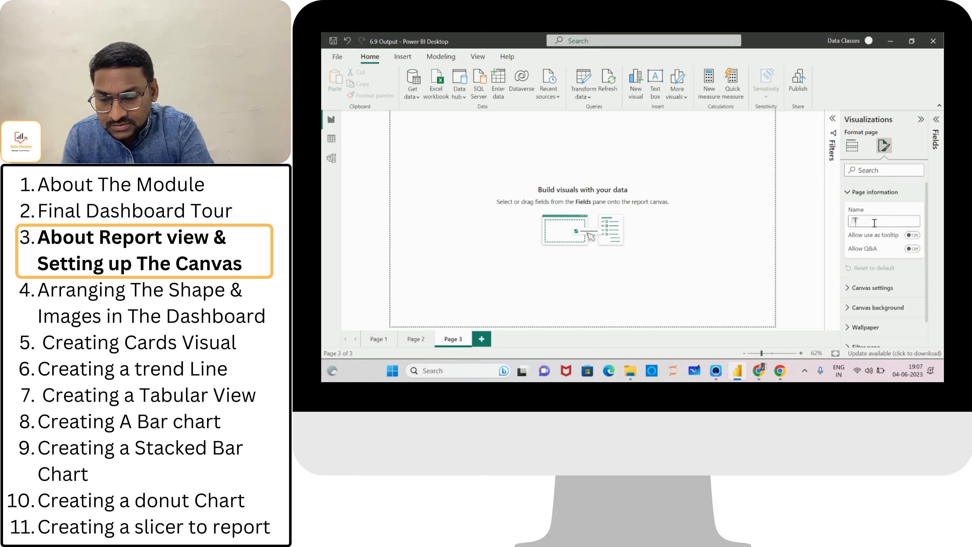
pyautogui.write('hboard')
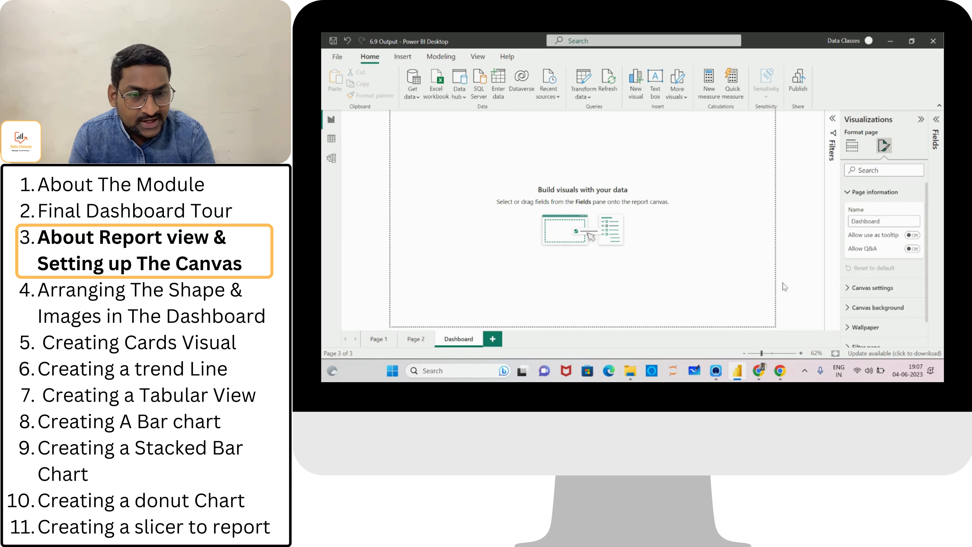
# Try the 4:3 and Letter canvas types, then return the canvas type to 16:9.
pyautogui.click(848, 192)
pyautogui.click(846, 213)
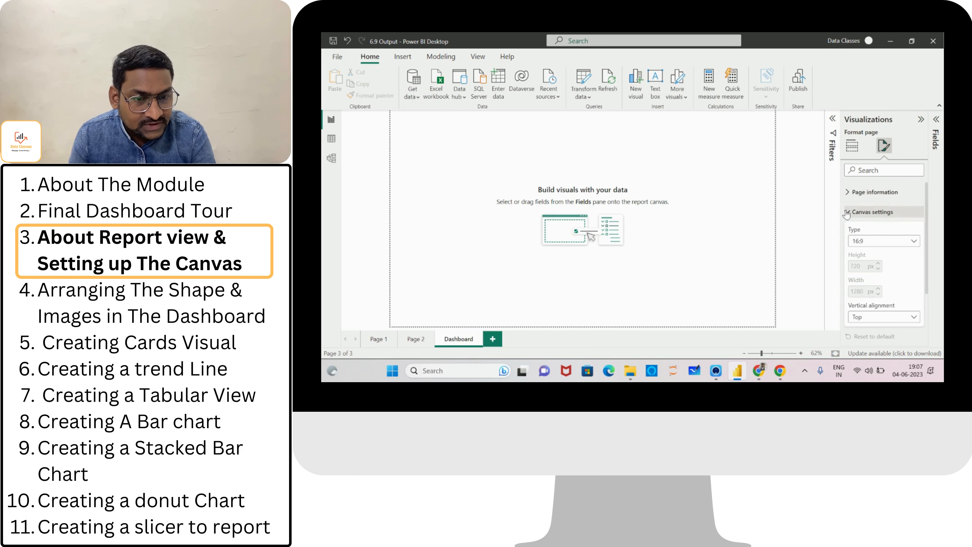
pyautogui.click(913, 242)
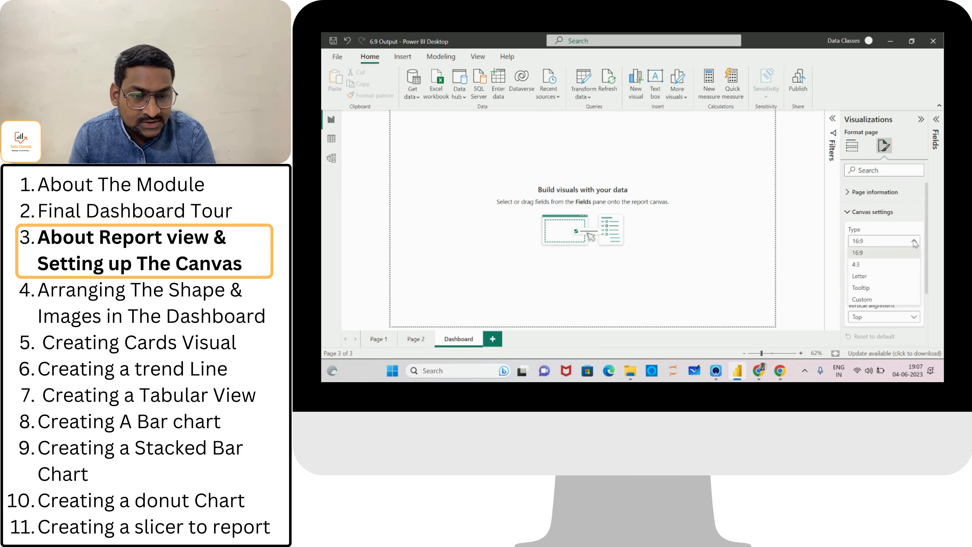
pyautogui.click(868, 268)
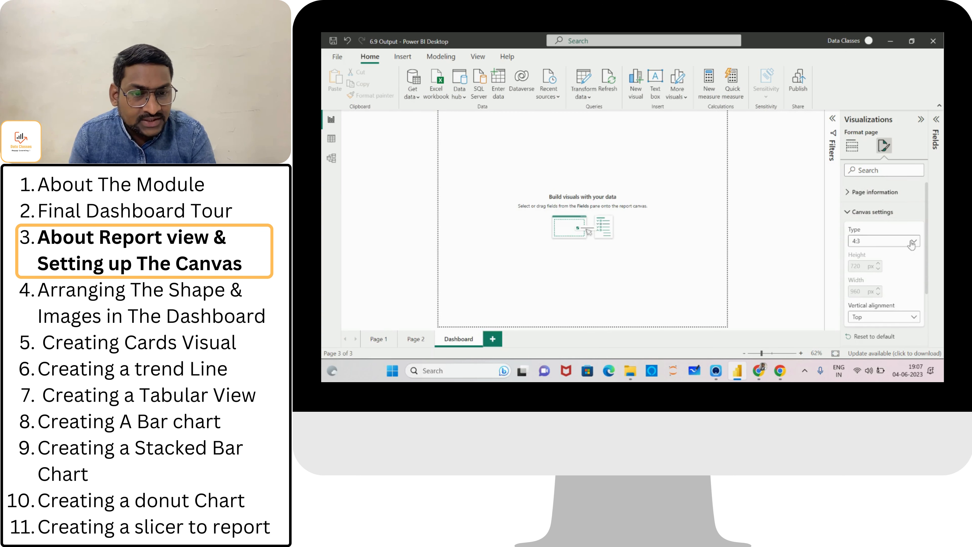
pyautogui.click(913, 242)
pyautogui.click(869, 278)
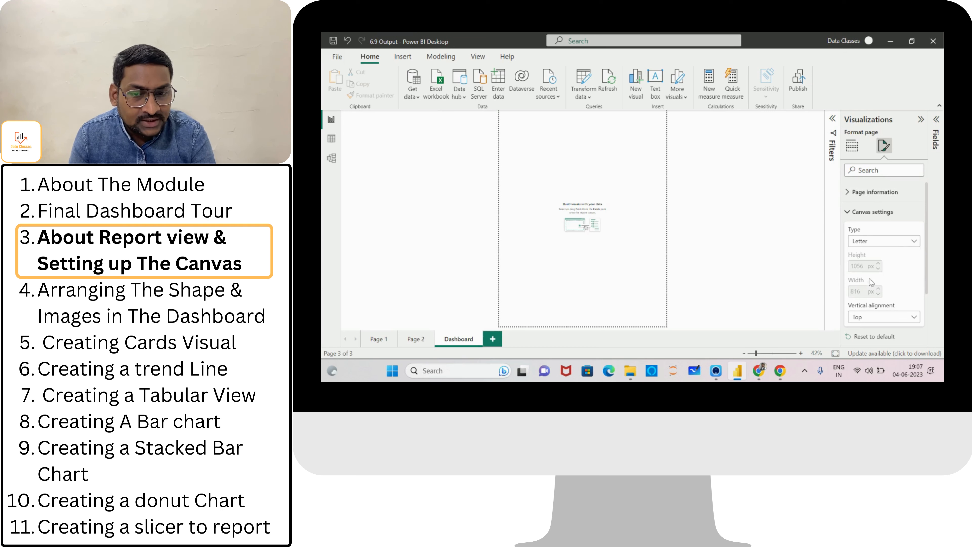
pyautogui.click(915, 242)
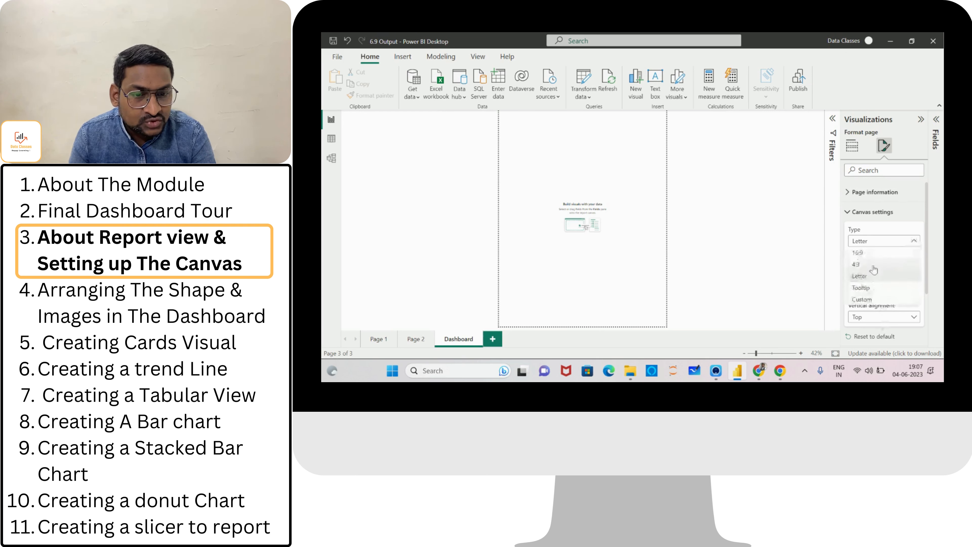
pyautogui.click(869, 253)
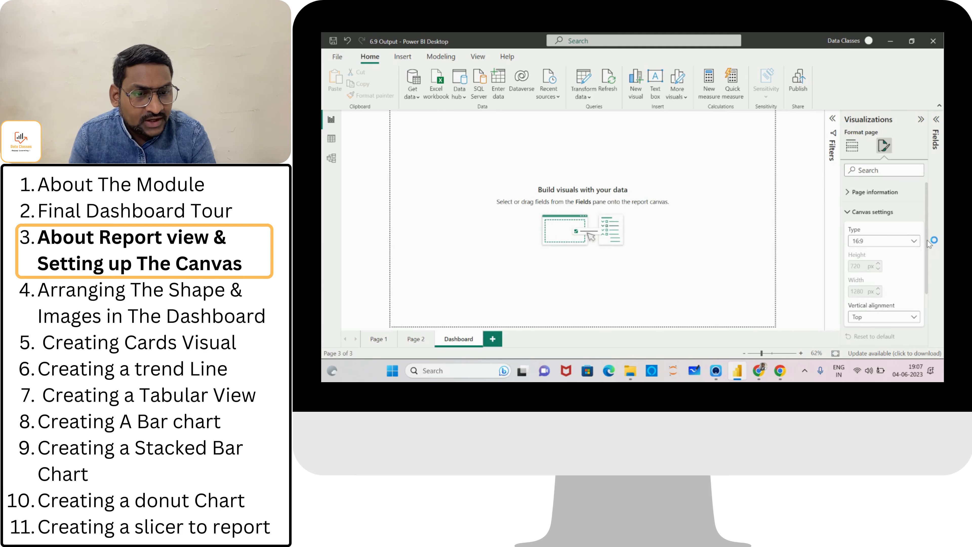
# Set the canvas background color to blue.
pyautogui.moveTo(927, 240); pyautogui.dragTo(928, 261)
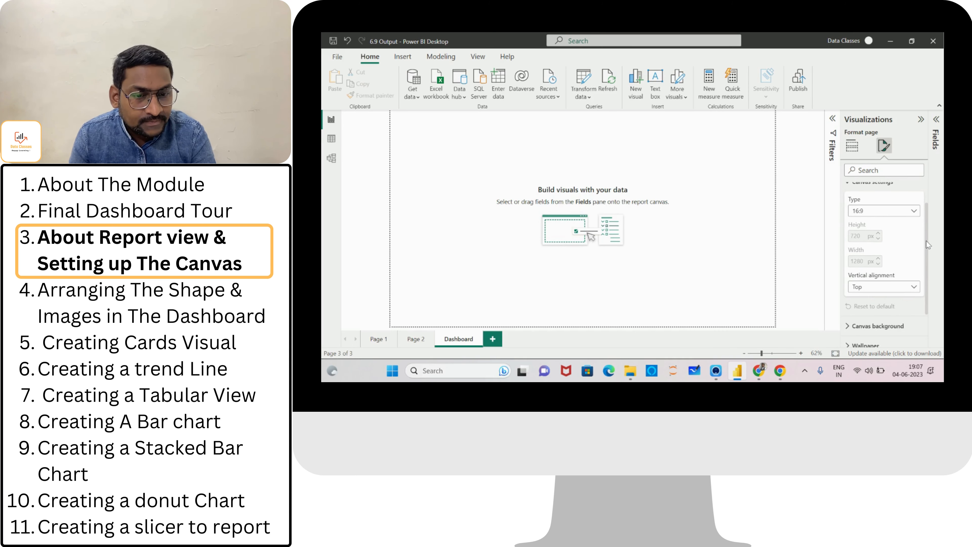
pyautogui.moveTo(926, 240); pyautogui.dragTo(923, 222)
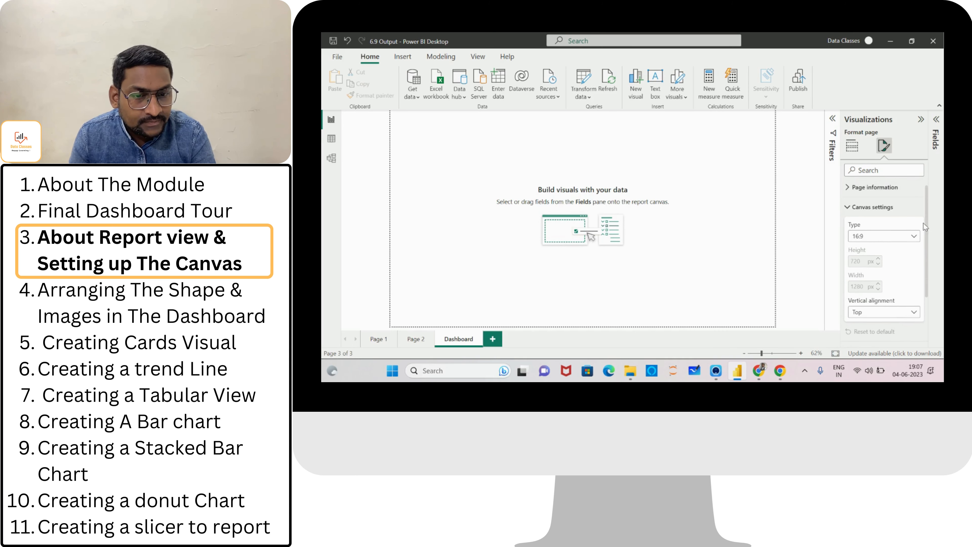
pyautogui.click(848, 208)
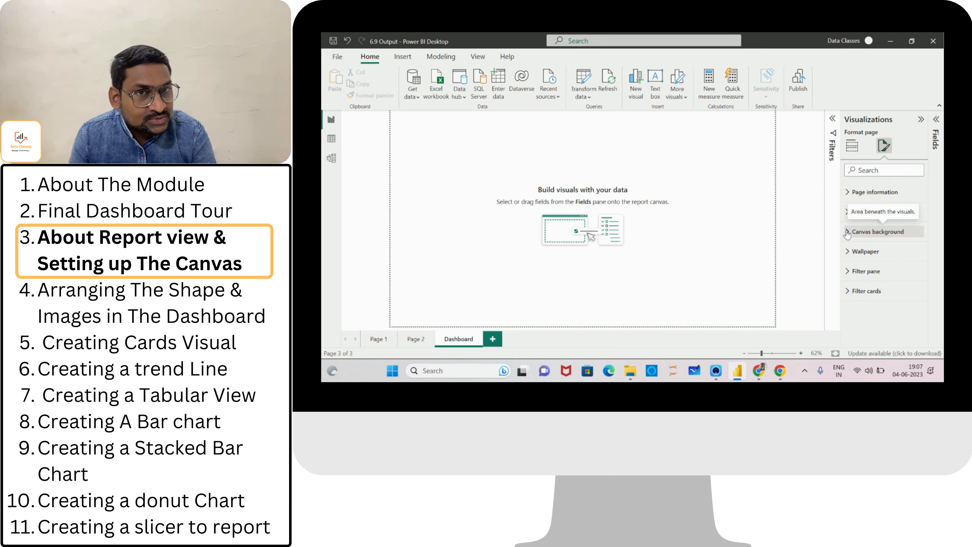
pyautogui.click(847, 233)
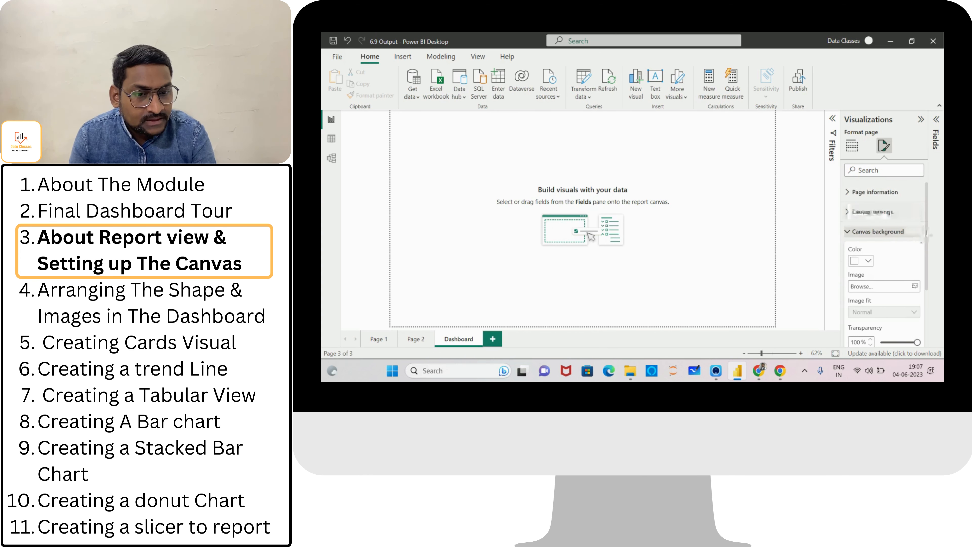
pyautogui.moveTo(928, 237); pyautogui.dragTo(928, 241)
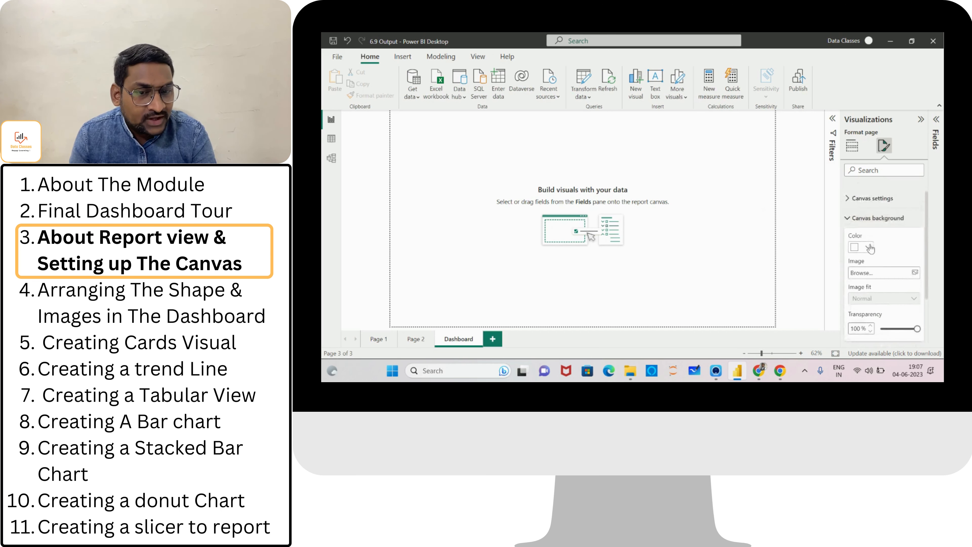
pyautogui.click(869, 247)
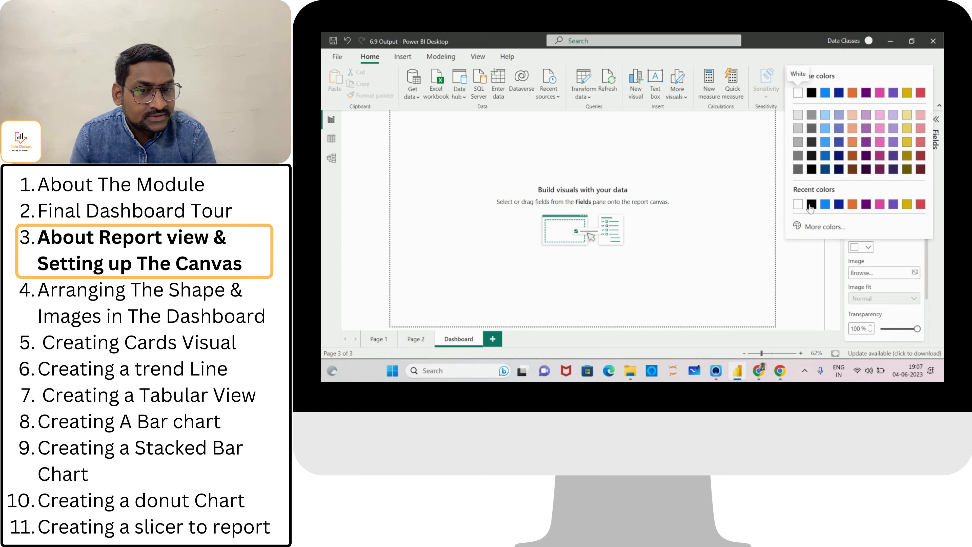
pyautogui.click(825, 206)
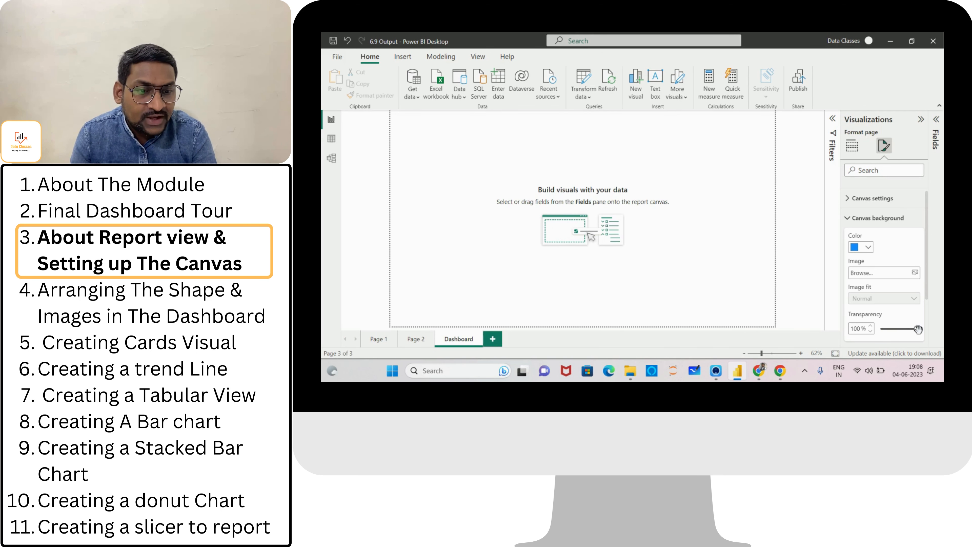
# Vary the canvas background transparency between 0% and 100%, leaving it at 86%.
pyautogui.moveTo(917, 328); pyautogui.dragTo(878, 329)
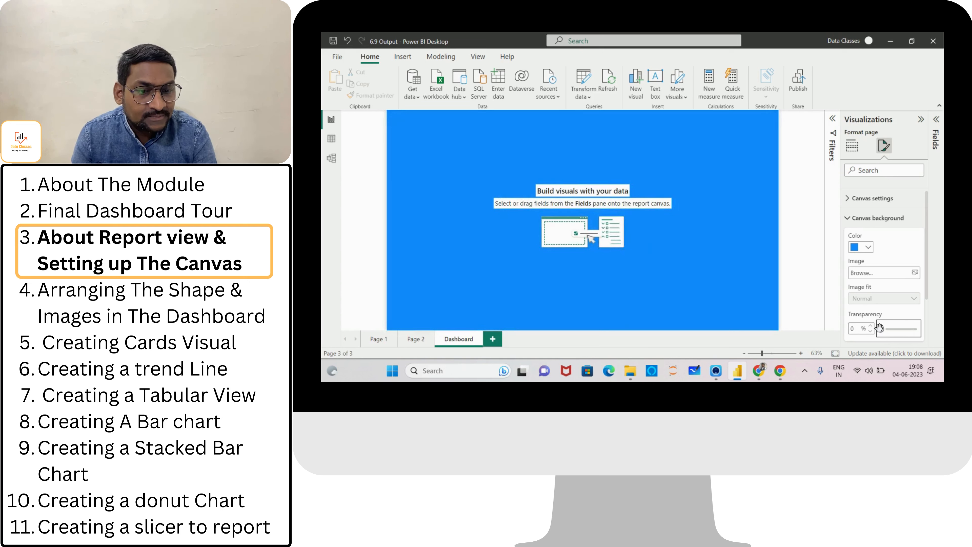
pyautogui.moveTo(879, 328); pyautogui.dragTo(931, 334)
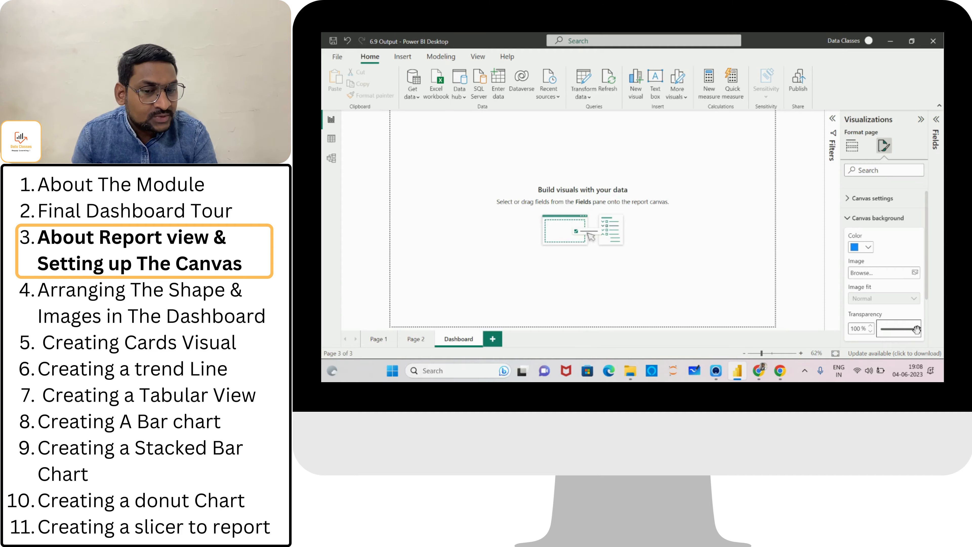
pyautogui.moveTo(917, 329); pyautogui.dragTo(911, 330)
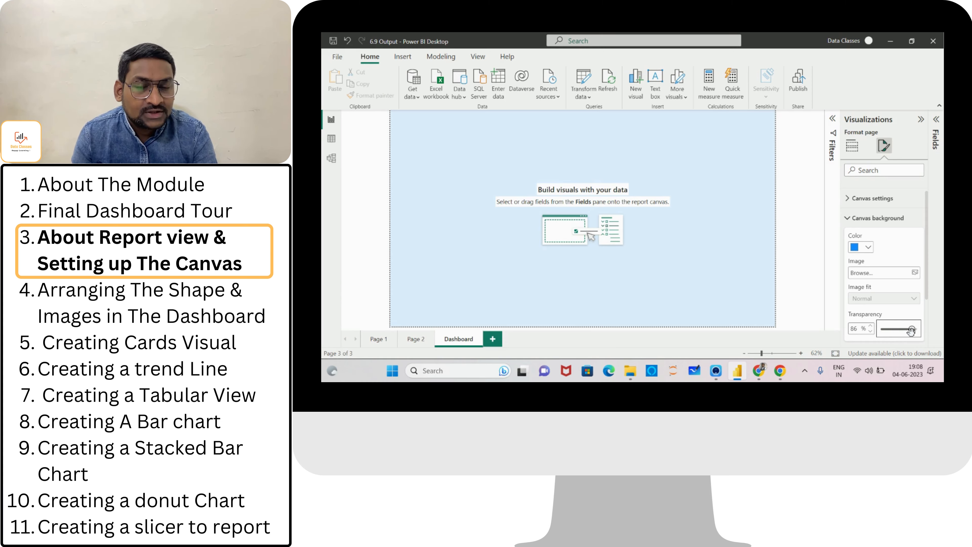
# Set the canvas background to a light yellow with 75% transparency.
pyautogui.click(867, 247)
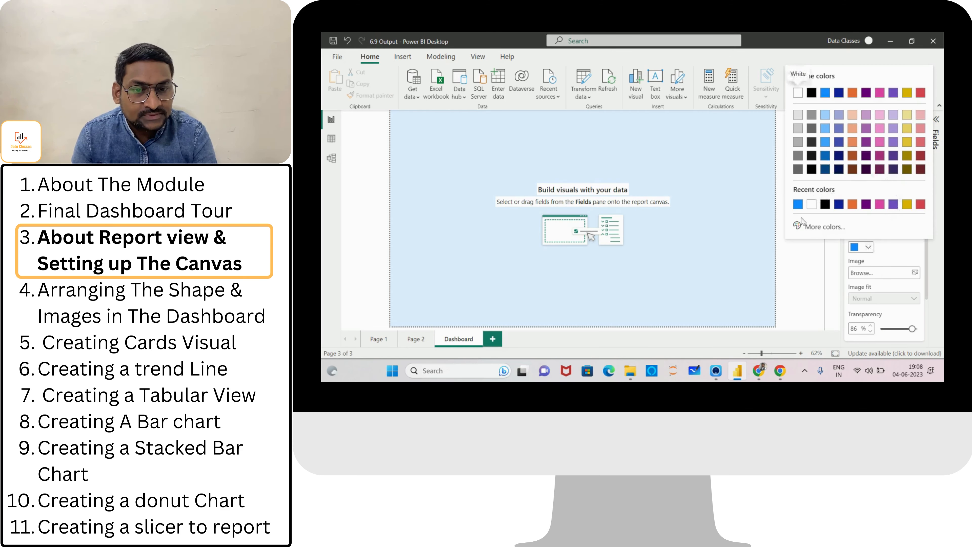
pyautogui.click(906, 116)
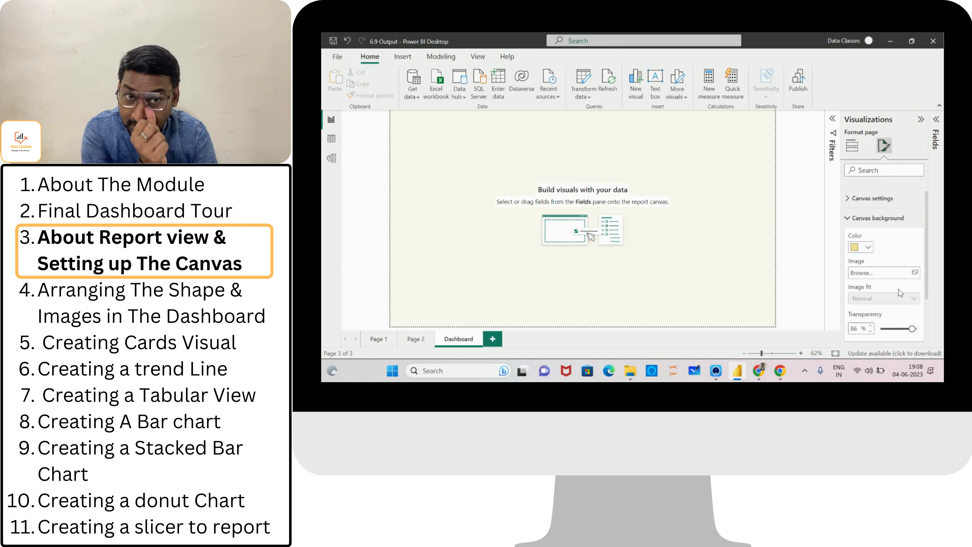
pyautogui.doubleClick(861, 328)
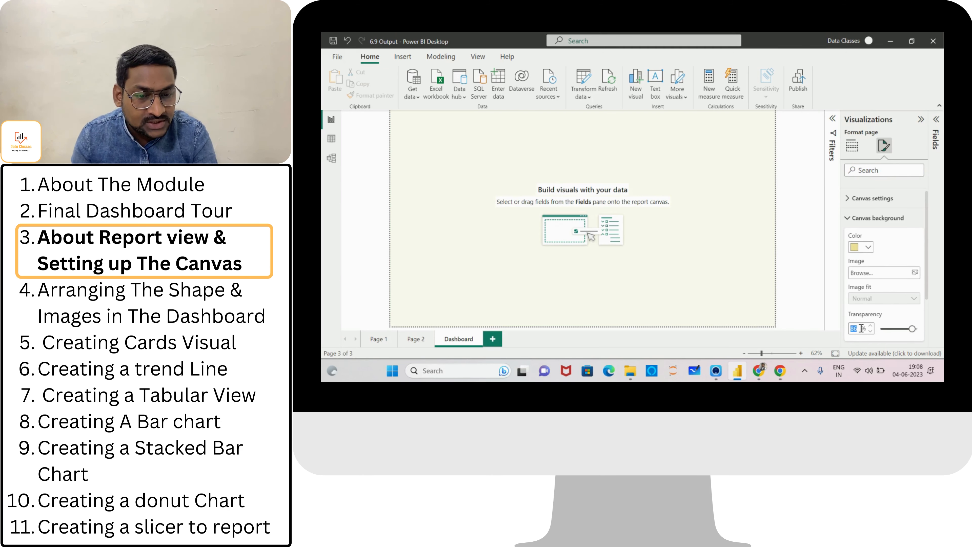
pyautogui.write('75')
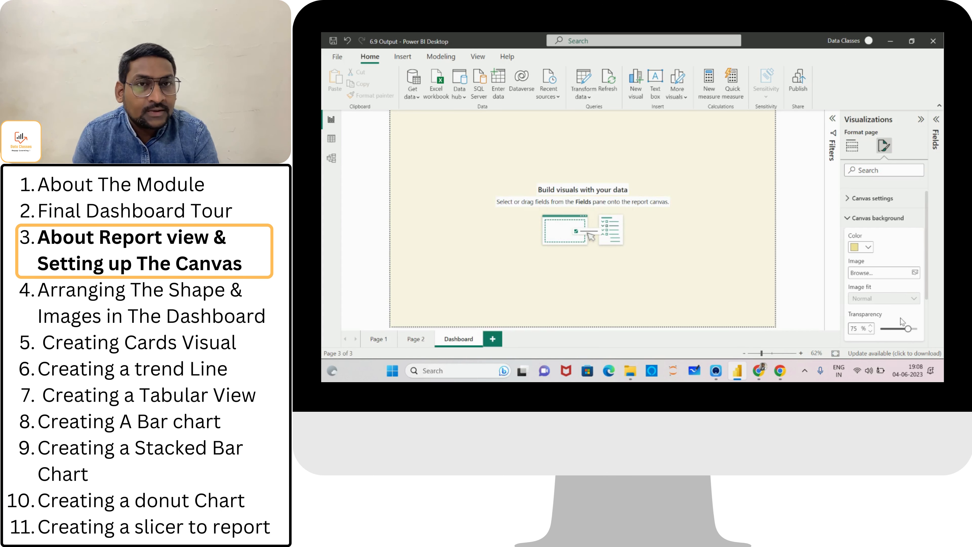
pyautogui.click(805, 198)
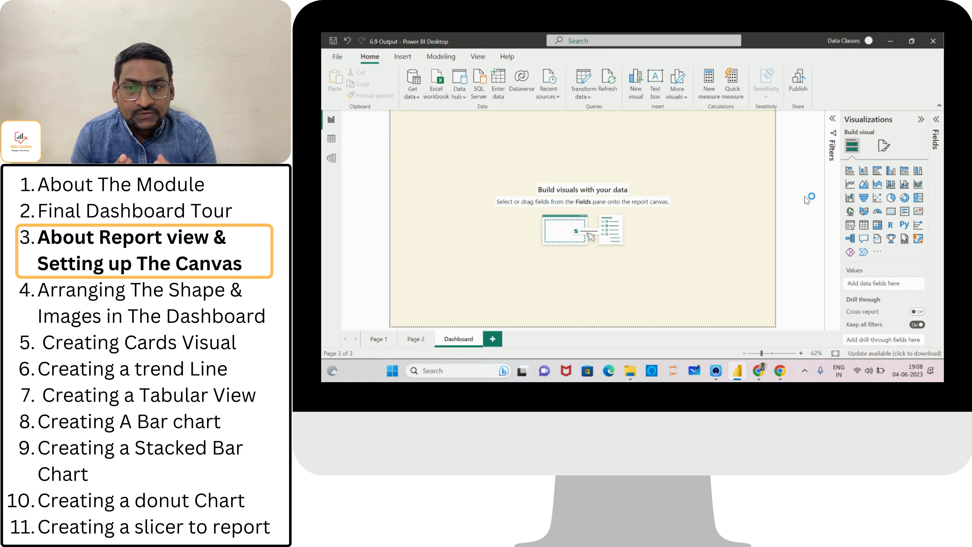
# Add the Olympic image from Downloads as the canvas background image.
pyautogui.click(885, 147)
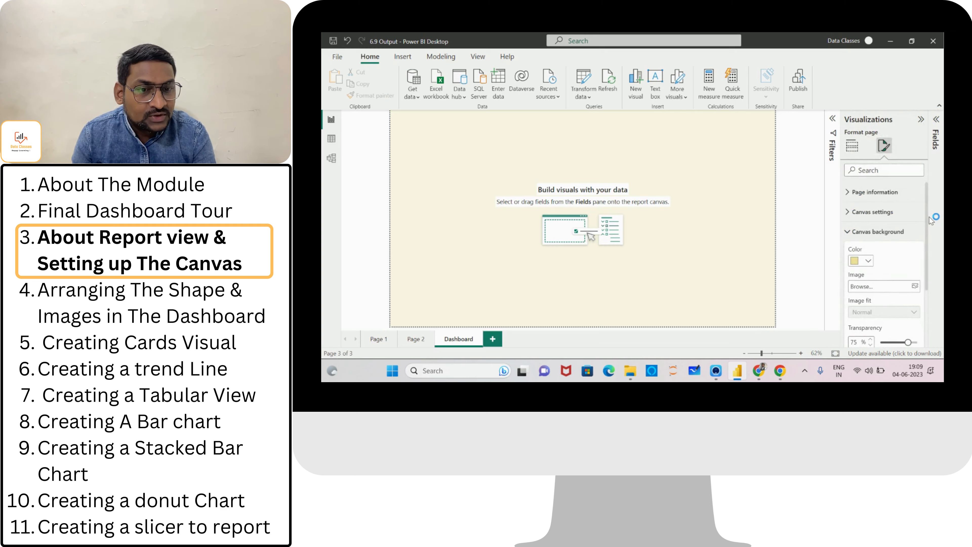
pyautogui.moveTo(927, 218); pyautogui.dragTo(925, 236)
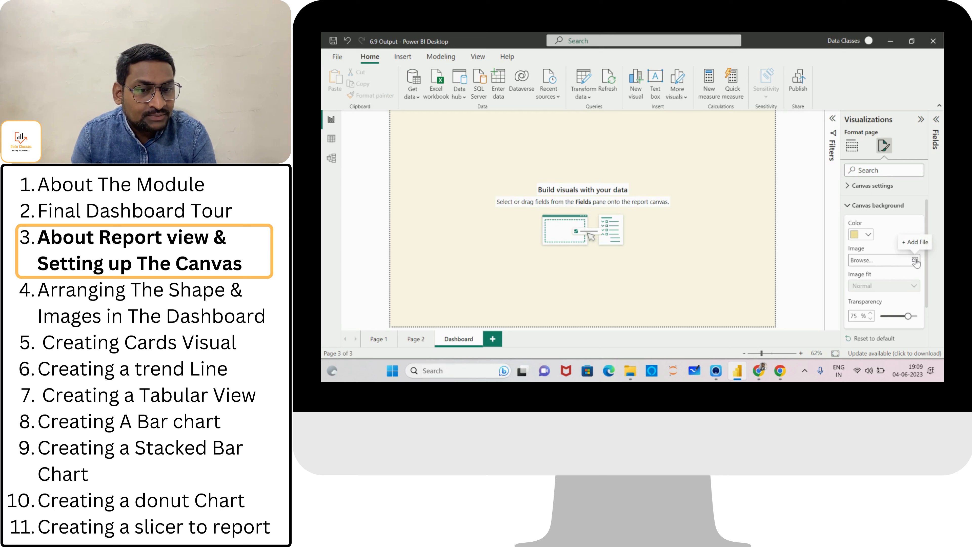
pyautogui.click(914, 260)
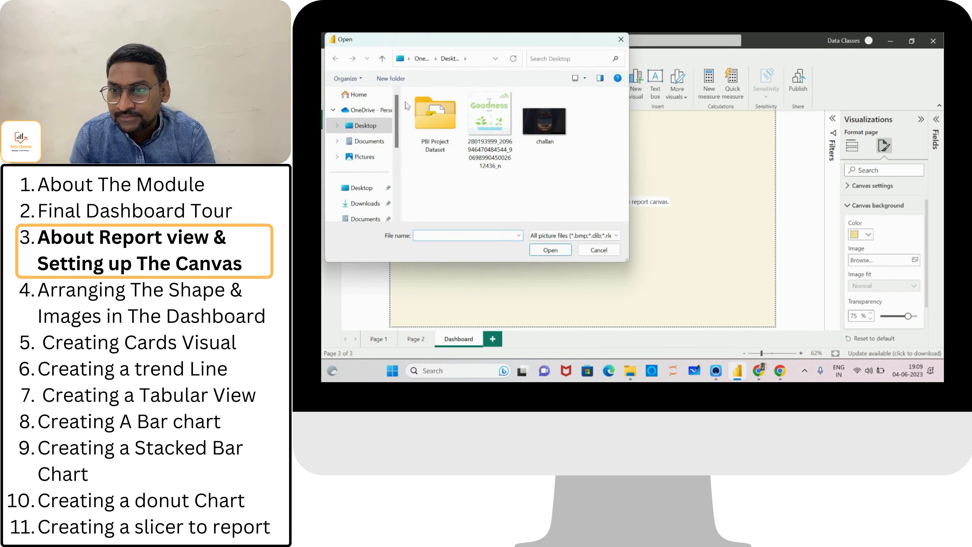
pyautogui.click(371, 202)
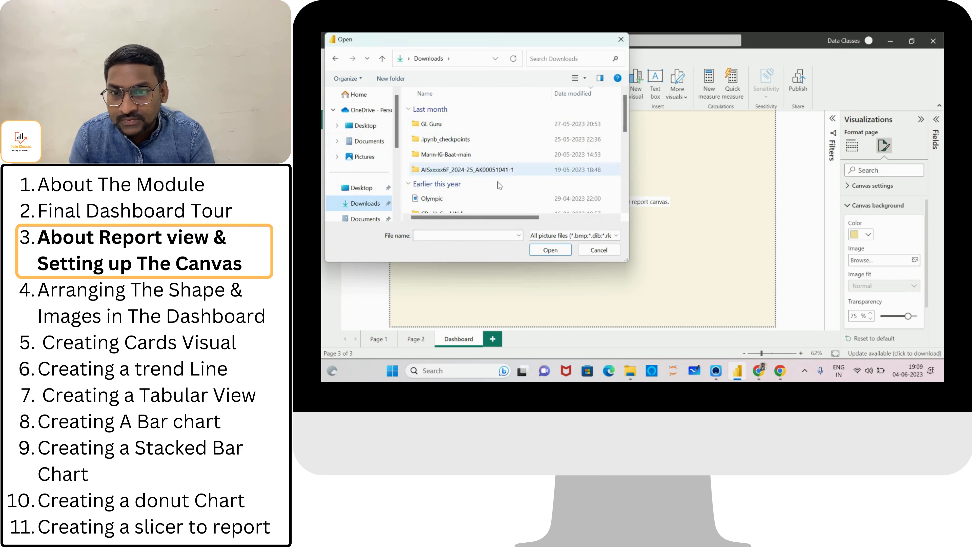
pyautogui.click(493, 198)
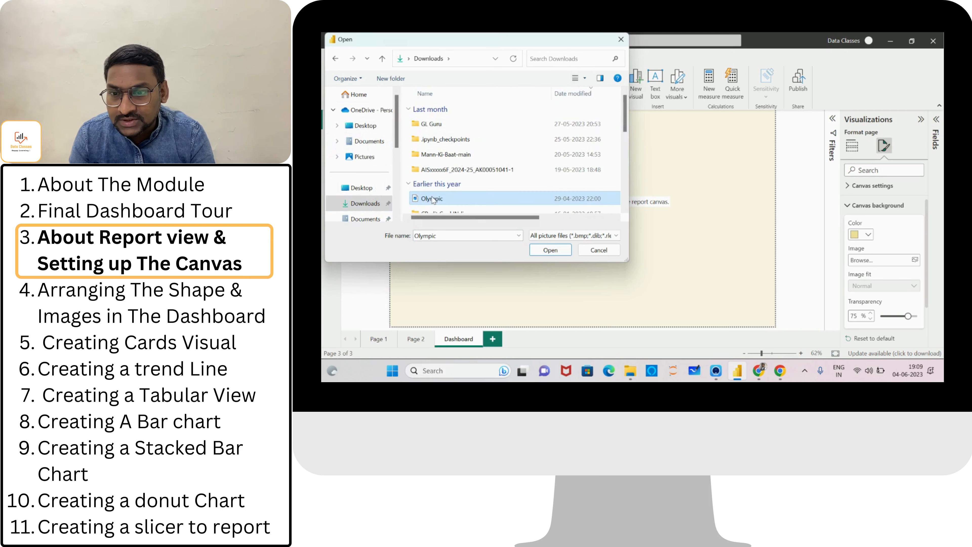
pyautogui.click(546, 250)
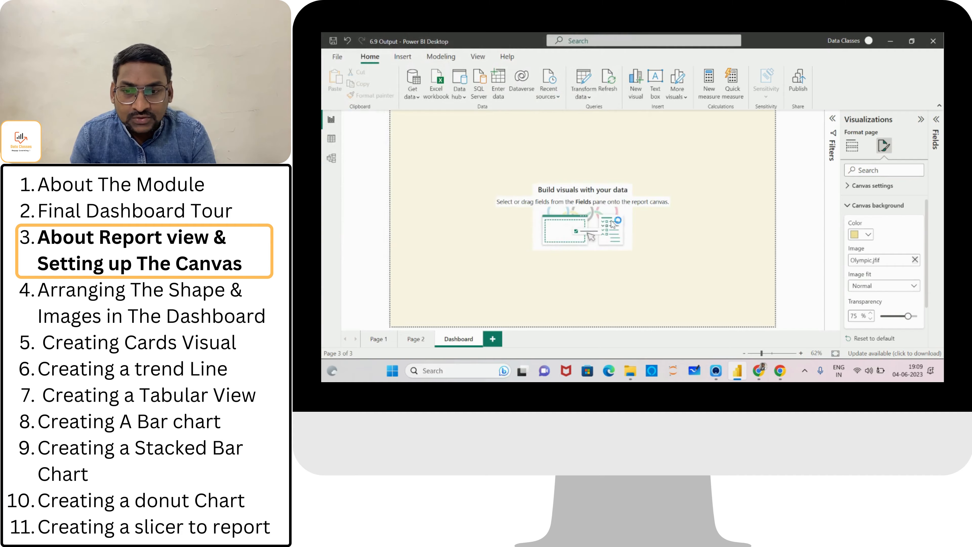
# Set the canvas background image fit to Fill, then remove the background image from the canvas.
pyautogui.click(677, 220)
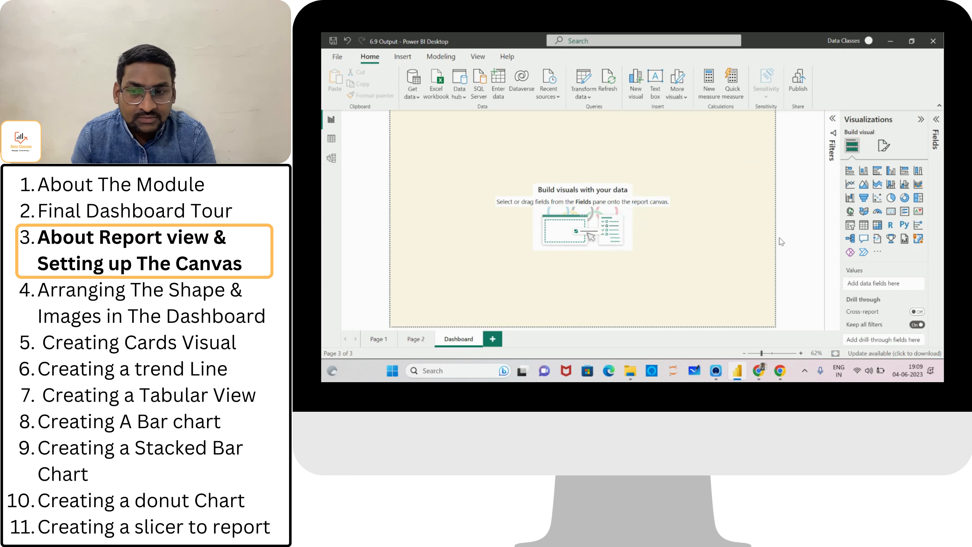
pyautogui.click(882, 146)
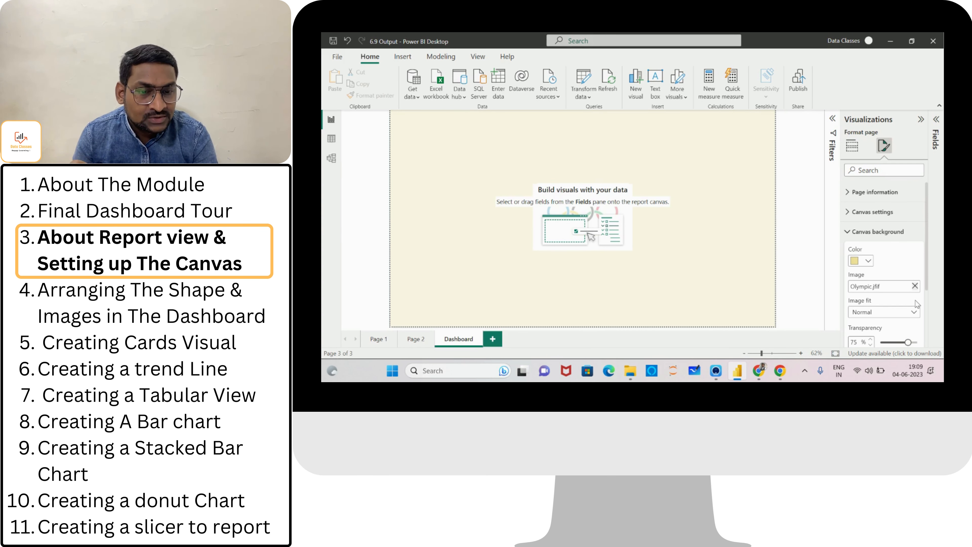
pyautogui.click(915, 314)
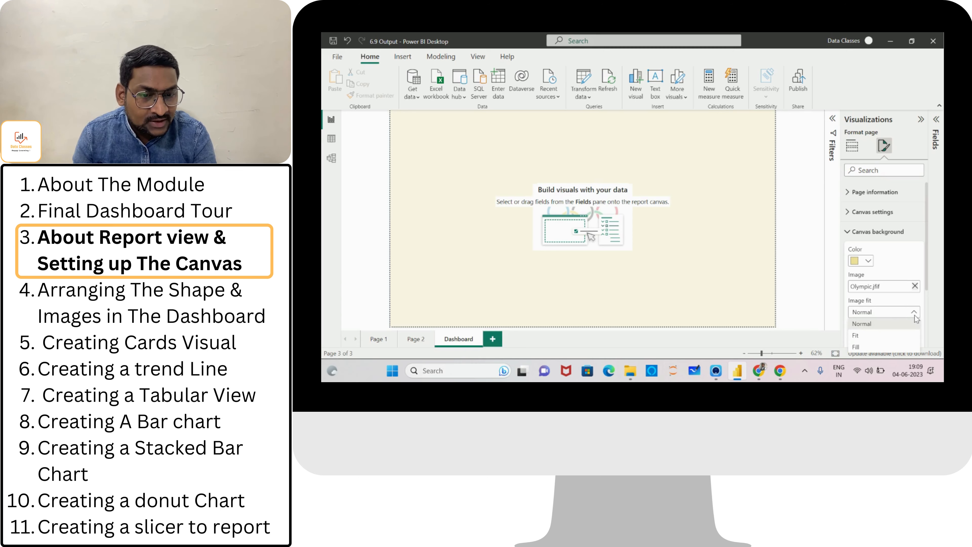
pyautogui.click(859, 347)
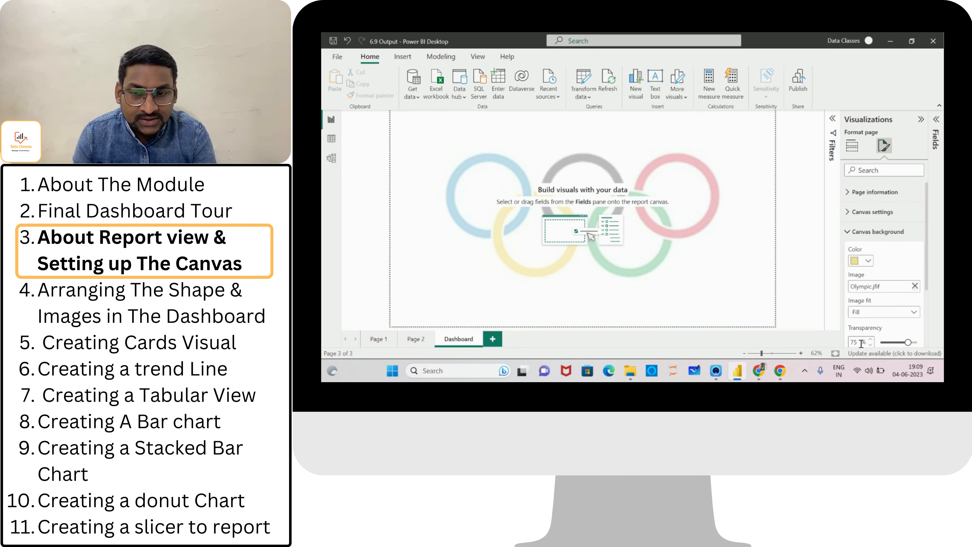
pyautogui.click(915, 286)
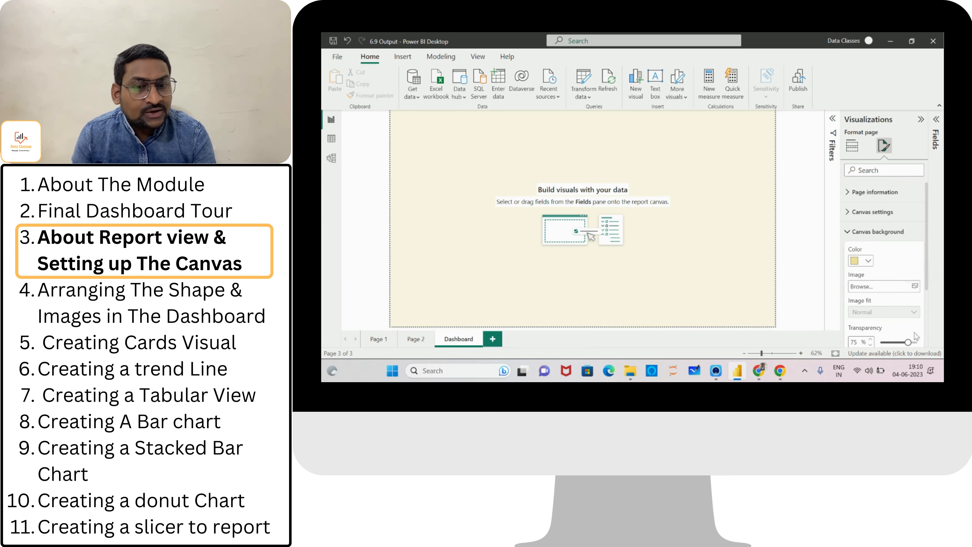
# Expand and browse the Wallpaper and Filter pane format sections, then collapse the page format sections again.
pyautogui.moveTo(926, 225); pyautogui.dragTo(927, 287)
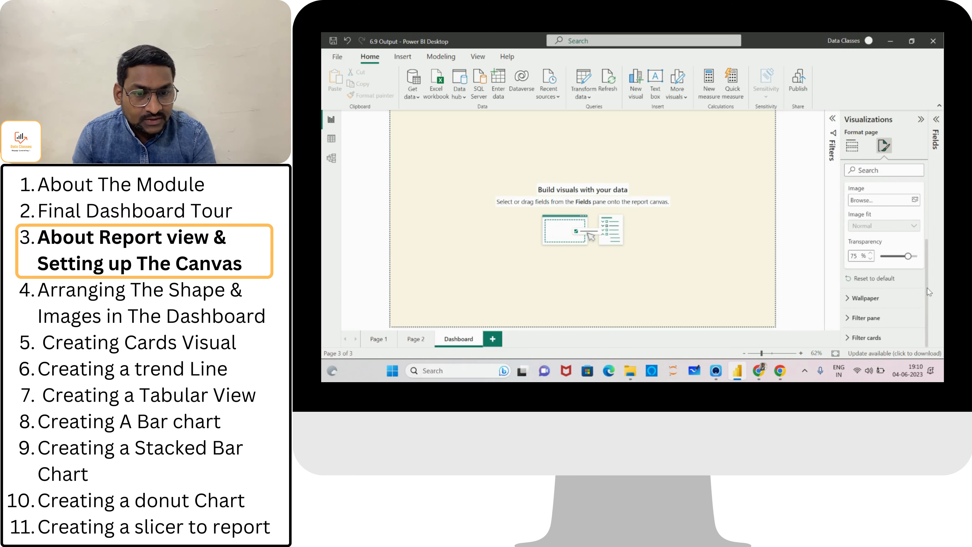
pyautogui.click(845, 299)
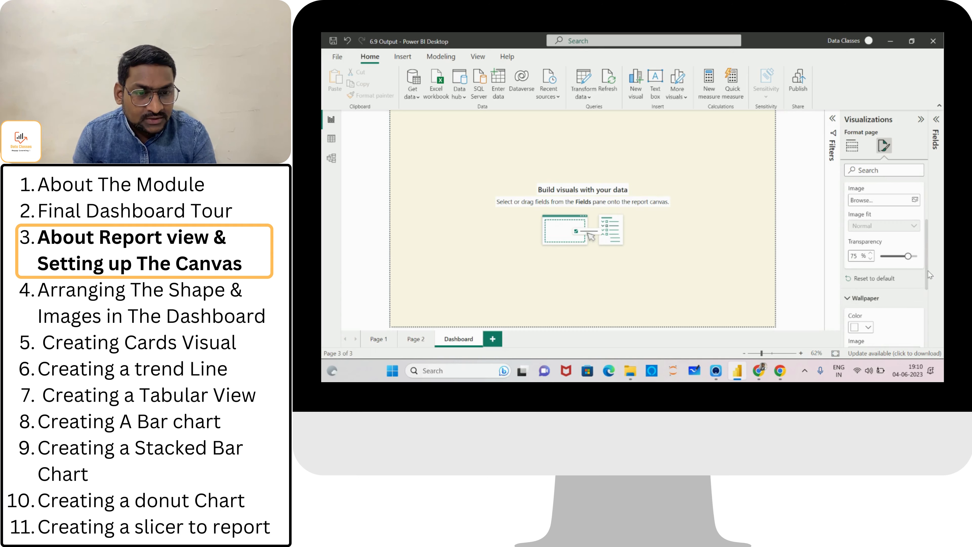
pyautogui.moveTo(927, 270); pyautogui.dragTo(928, 348)
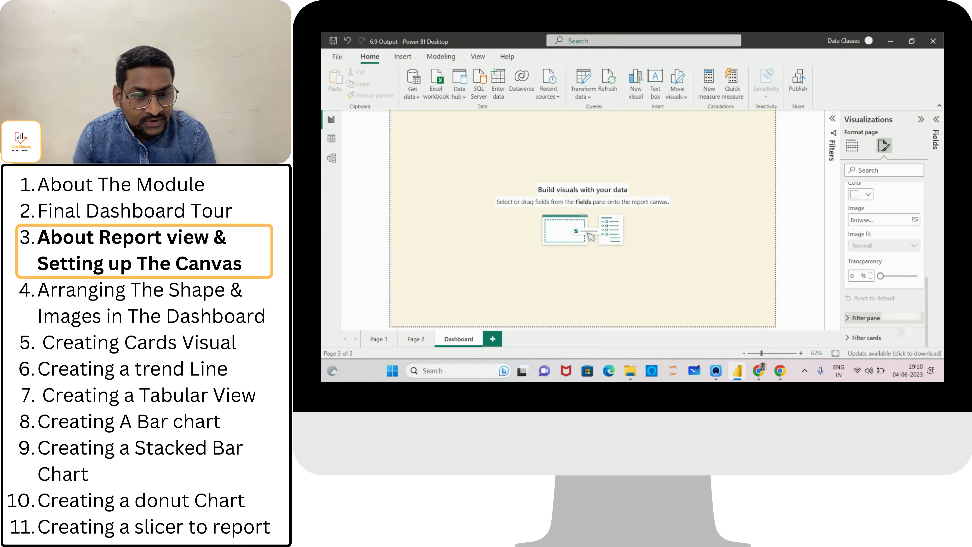
pyautogui.click(852, 322)
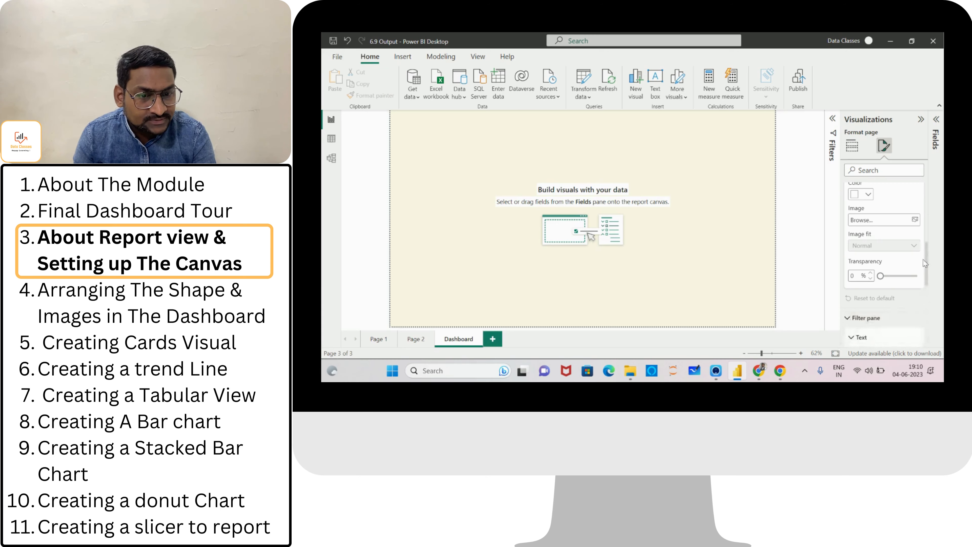
pyautogui.moveTo(925, 257); pyautogui.dragTo(927, 195)
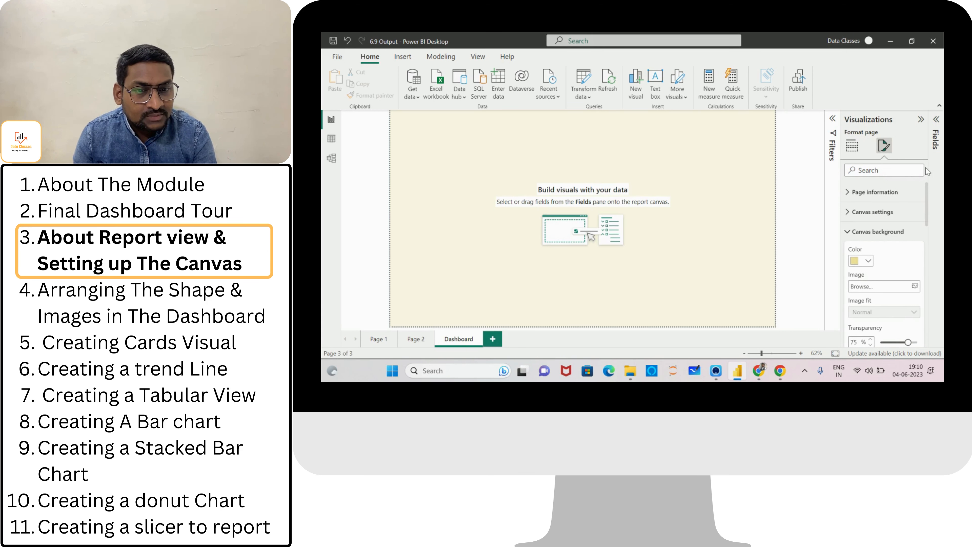
pyautogui.click(849, 232)
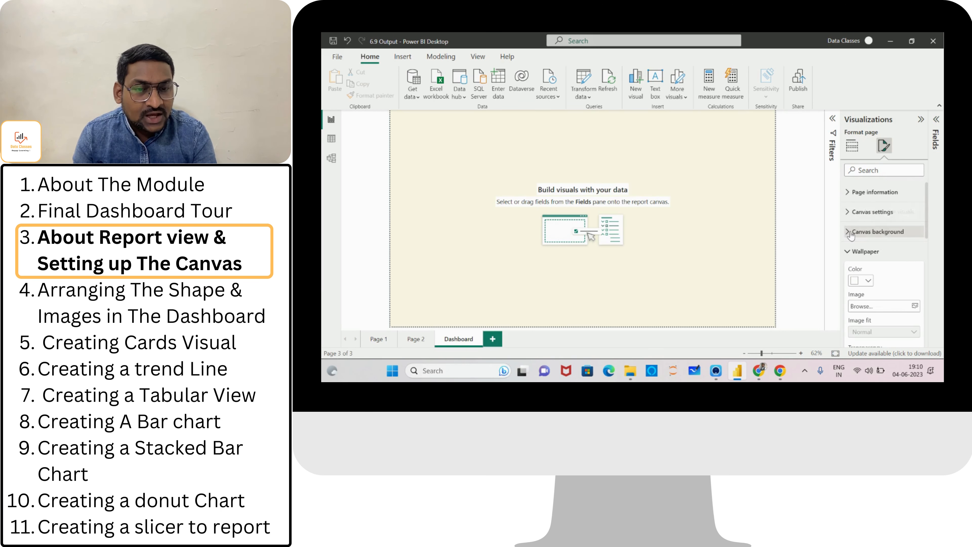
pyautogui.click(846, 254)
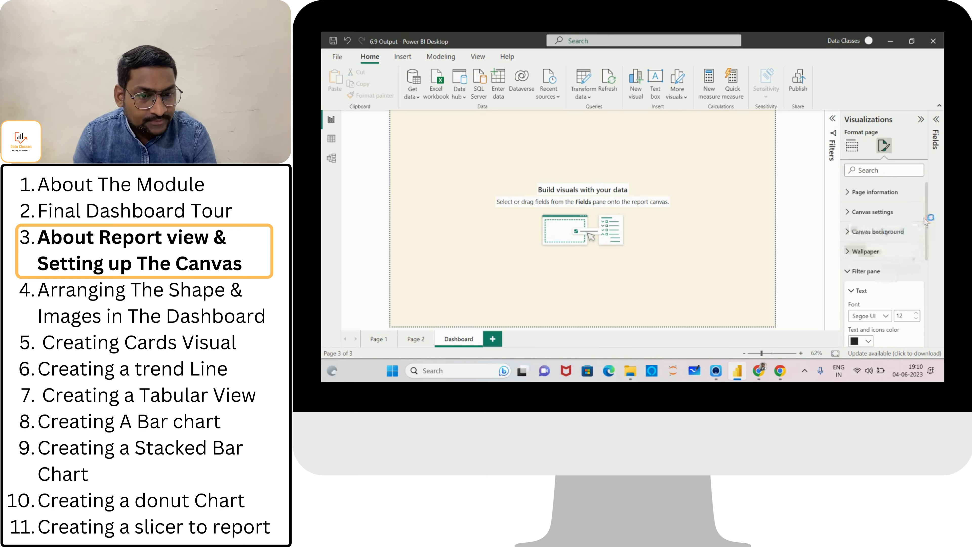
pyautogui.moveTo(926, 235); pyautogui.dragTo(926, 256)
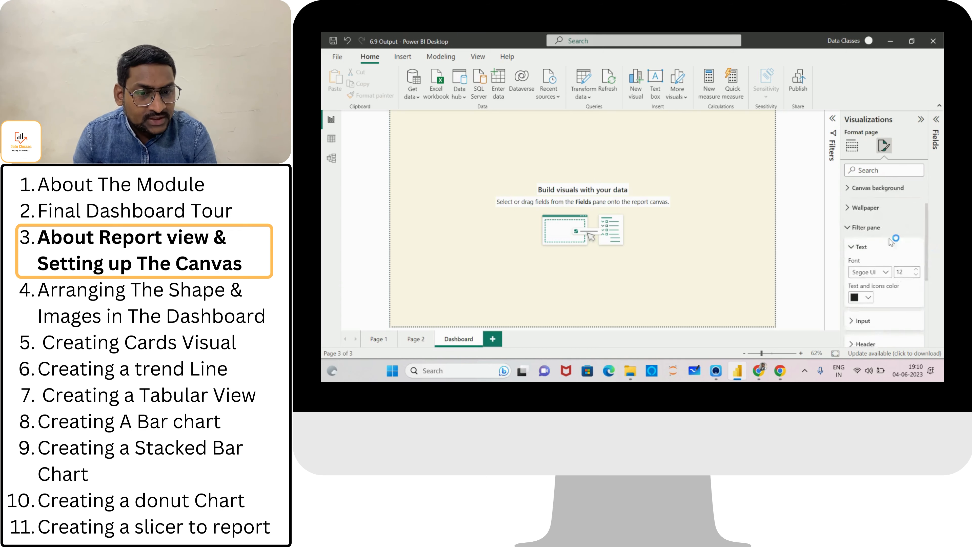
pyautogui.click(849, 230)
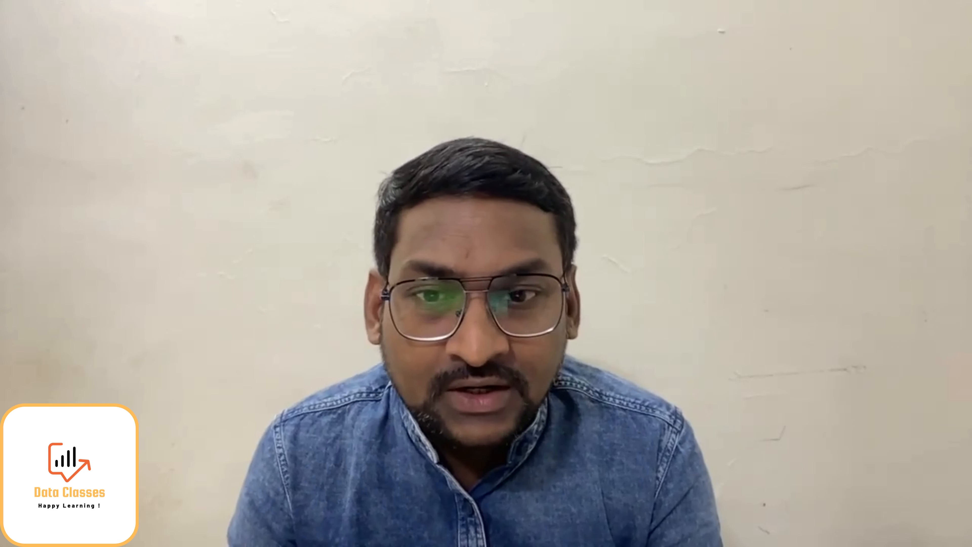